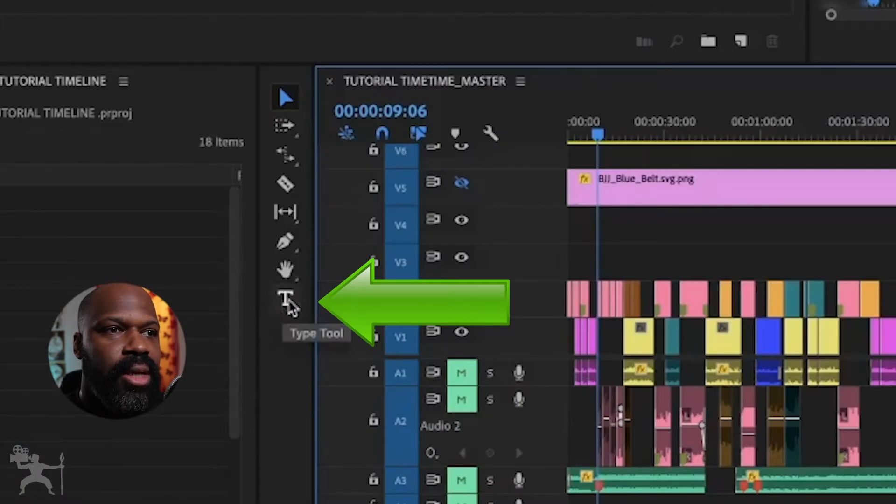
Add the text "Women's BJJ" to the lower-left area of the video frame with the Type Tool
left_click(286, 299)
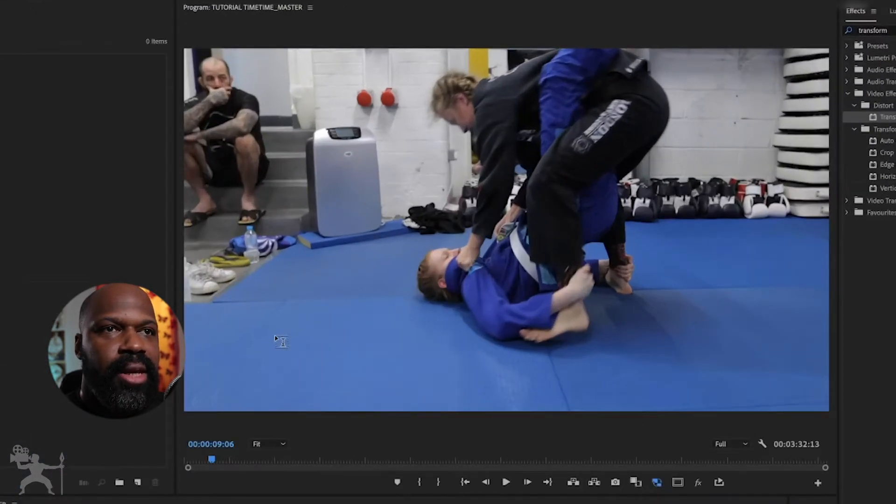
left_click(282, 341)
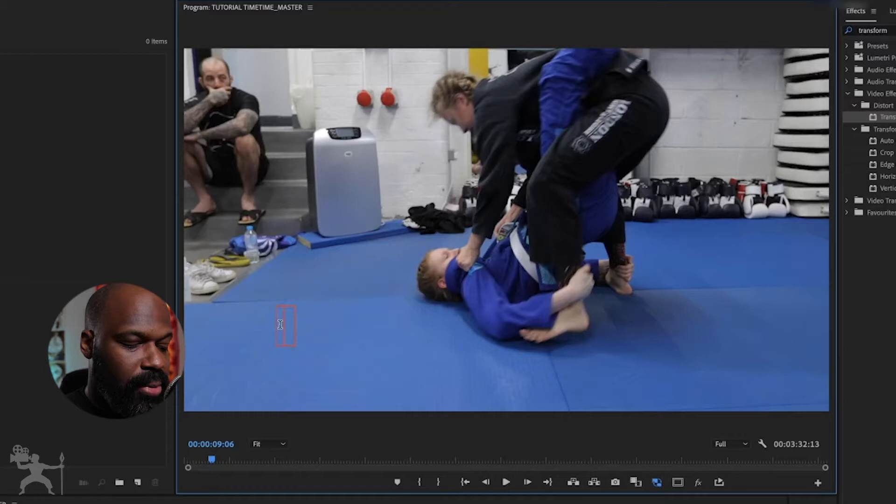
type("Women's BJJ")
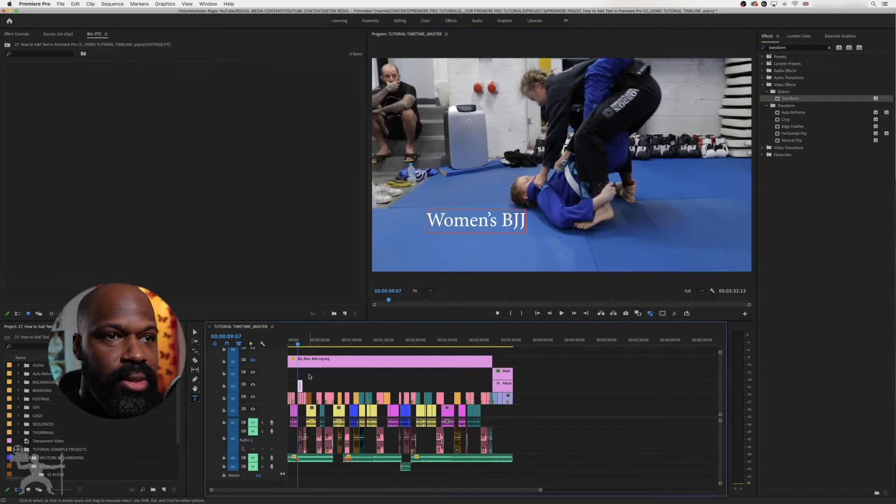
Extend the Women's BJJ title clip on V3 to the end of the pink clips beneath it and play it back
left_click(206, 477)
key("=")
key("=")
key("=")
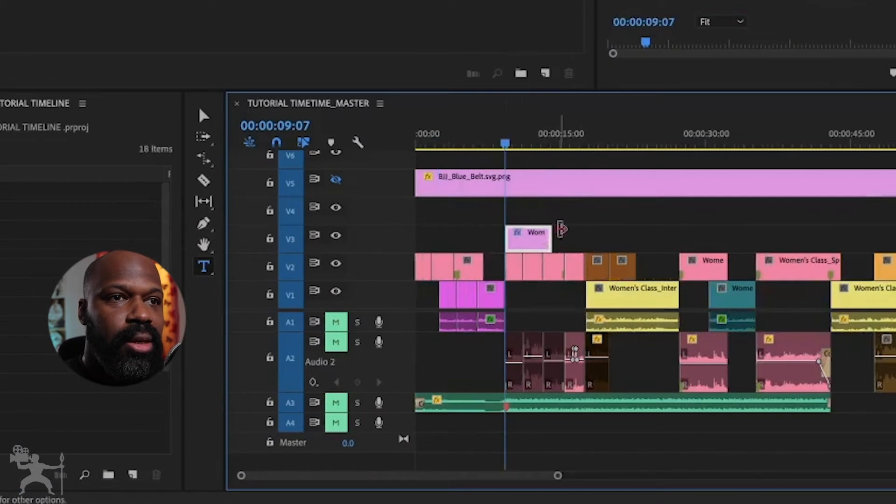
left_click_drag(551, 237, 582, 238)
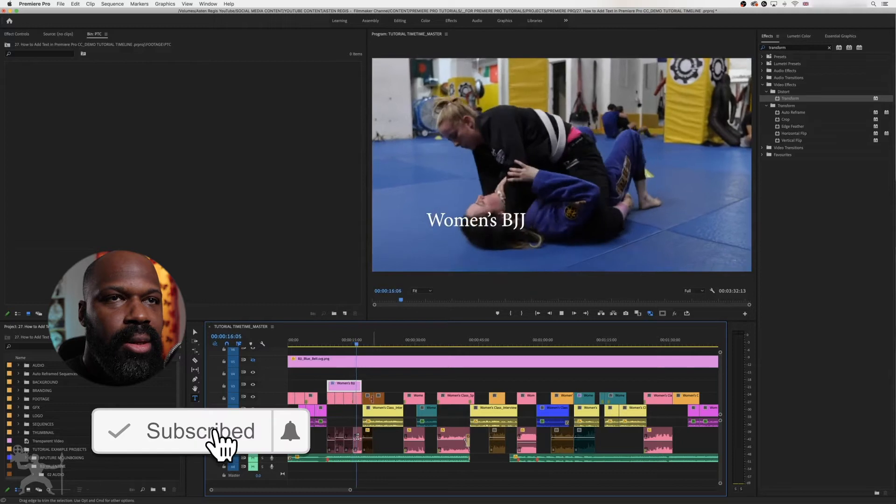
key("space")
Park the playhead on the title at 00:00:10:01, show its effect controls and select the whole title text
left_click(331, 344)
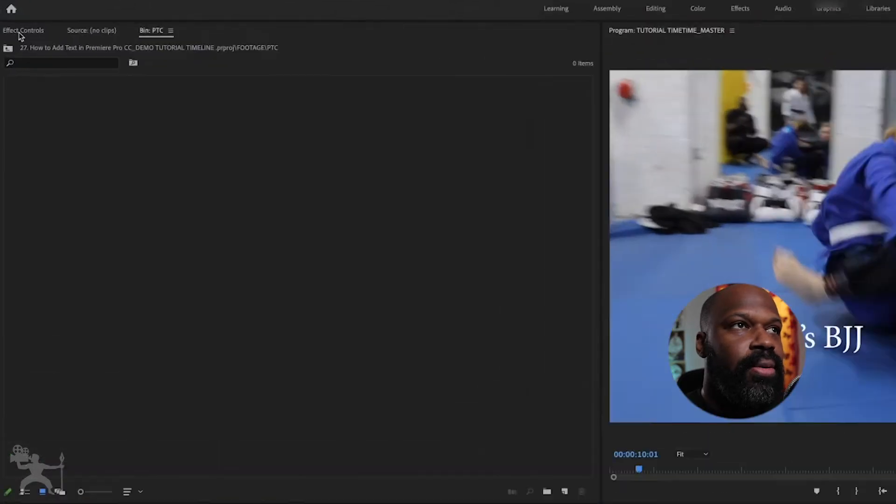
left_click(20, 33)
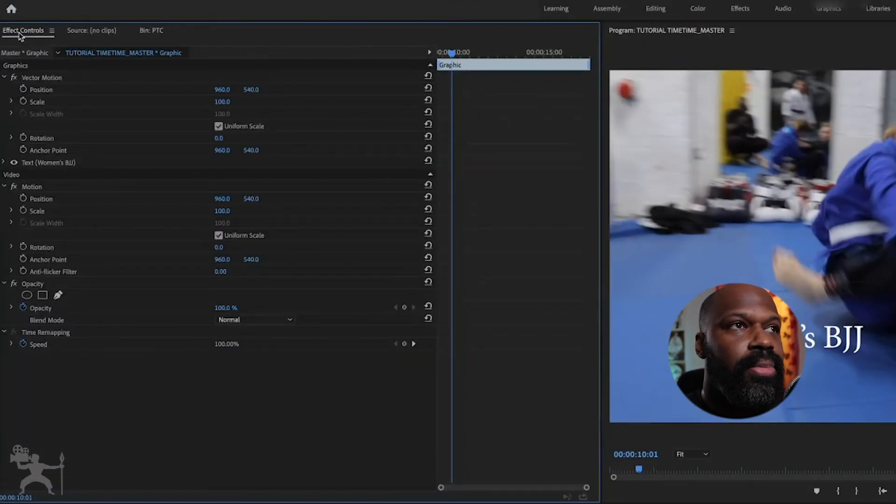
left_click(13, 53)
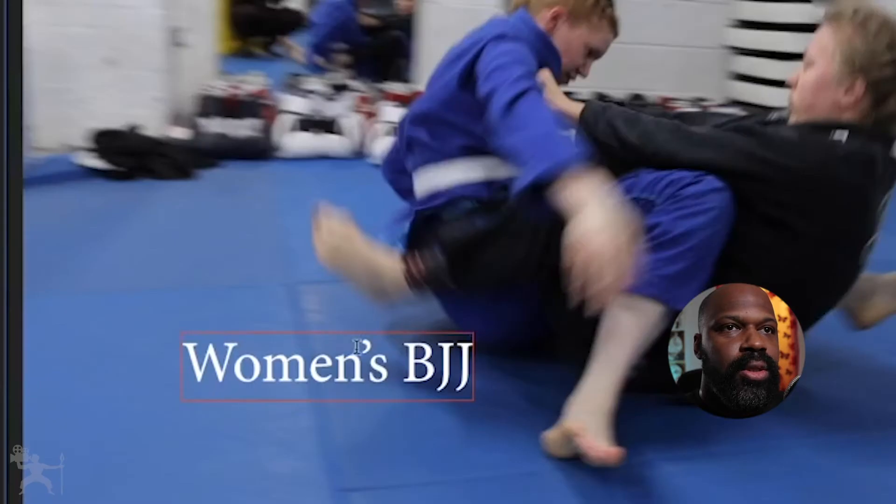
double_click(339, 363)
left_click(340, 363)
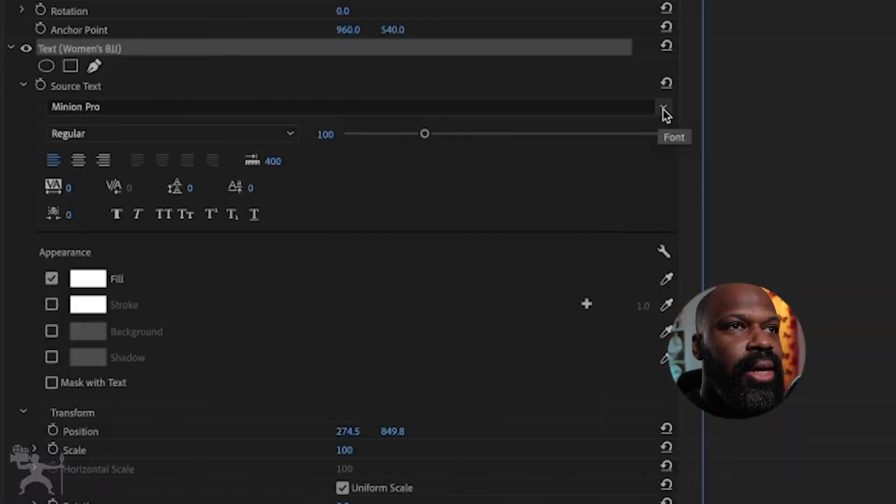
Set the title's font to PT Sans Bold at size 91
left_click(663, 109)
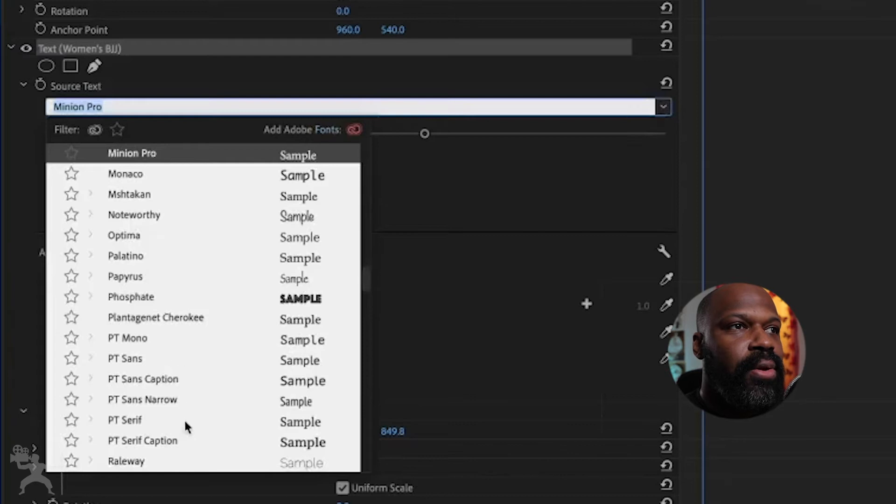
key("Escape")
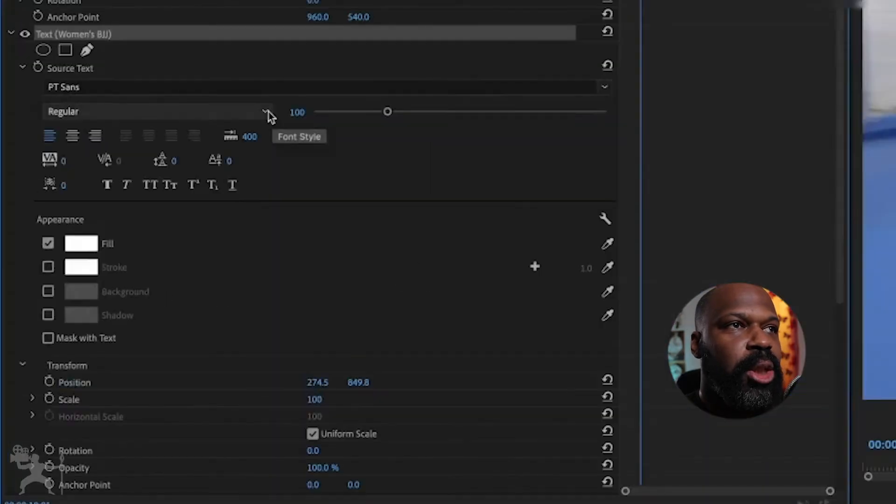
left_click(266, 113)
left_click(190, 166)
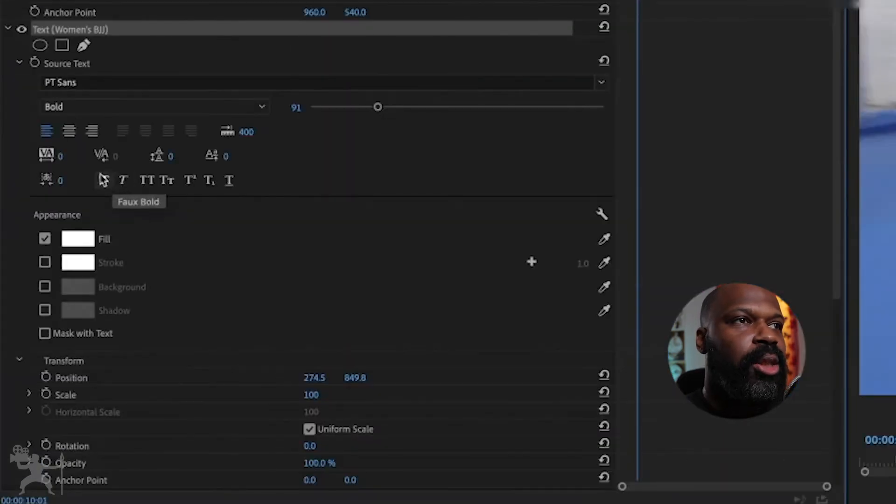
Try the faux italic and all-caps styles on the title text
left_click(124, 181)
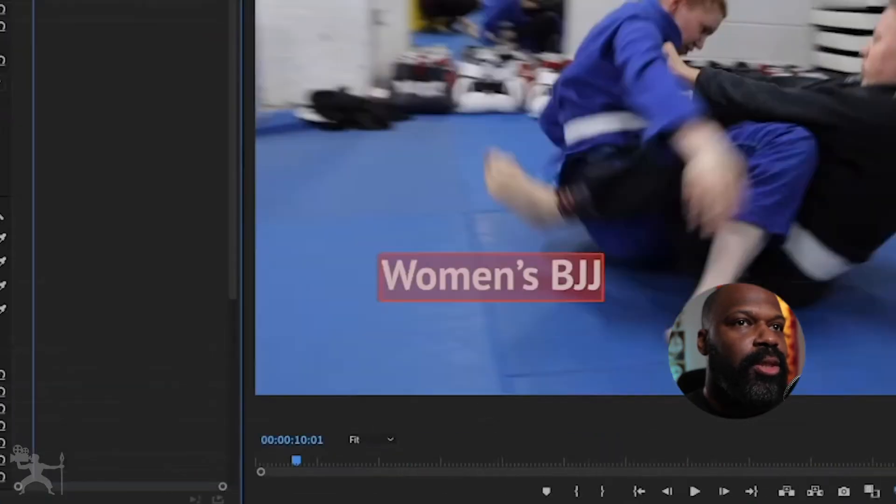
left_click(148, 180)
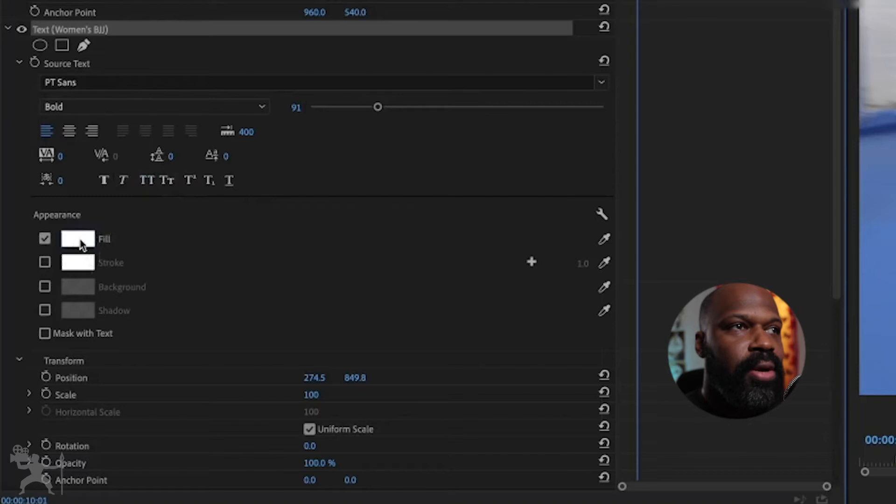
Set the title's fill colour to bright yellow, F0FF00
left_click(82, 239)
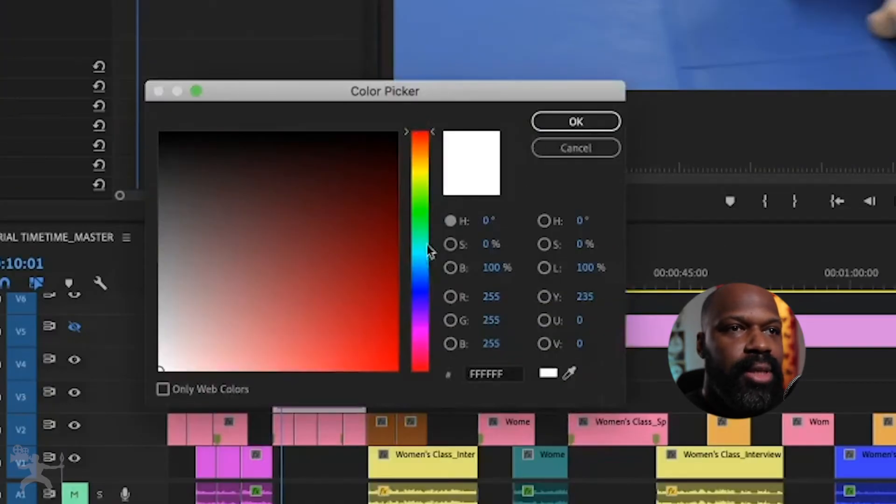
left_click_drag(418, 149, 413, 172)
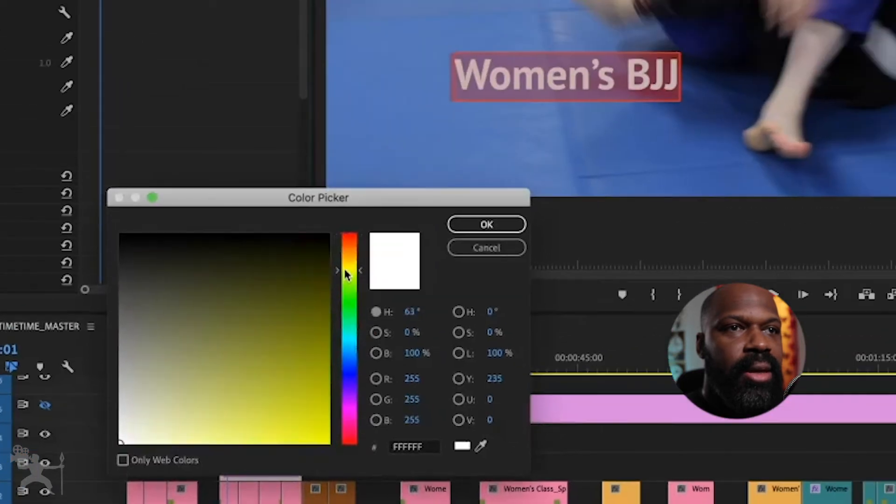
left_click(290, 268)
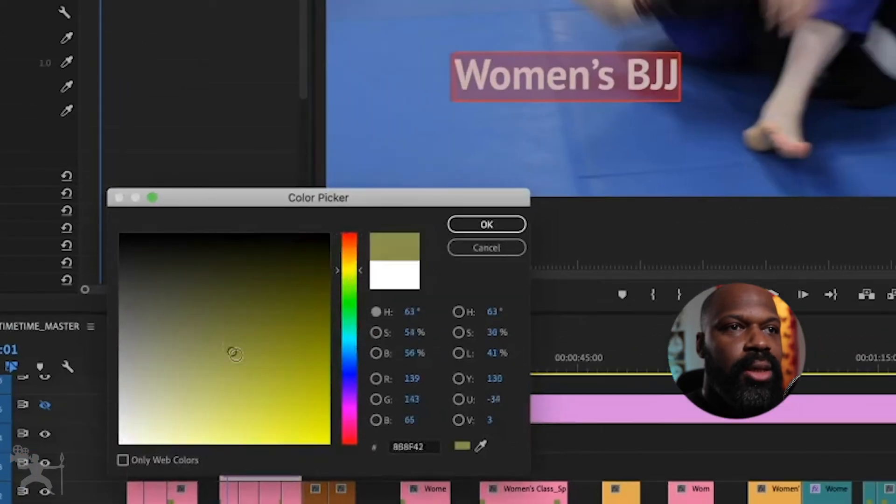
left_click_drag(234, 354, 336, 455)
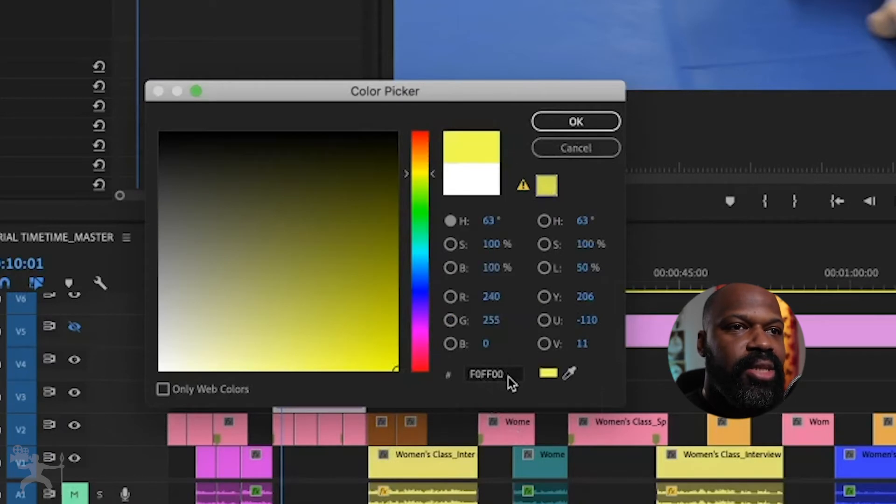
left_click(592, 125)
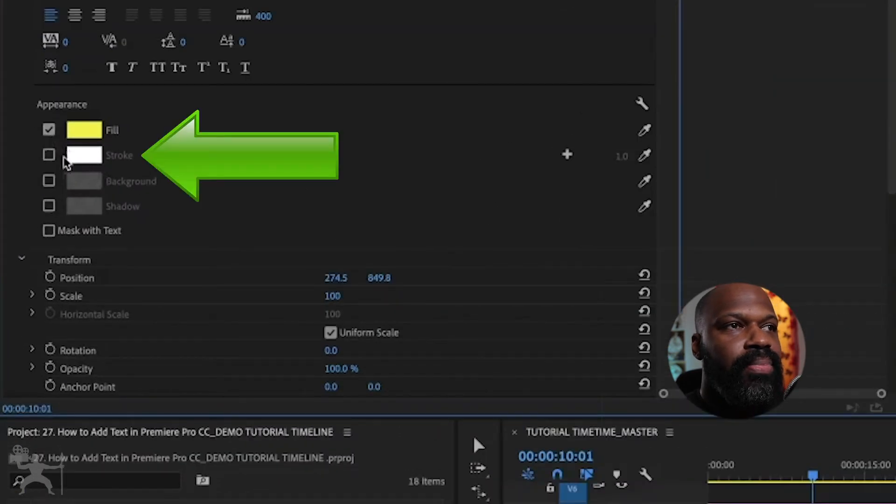
Give the title a black stroke with a width of 13
left_click(89, 156)
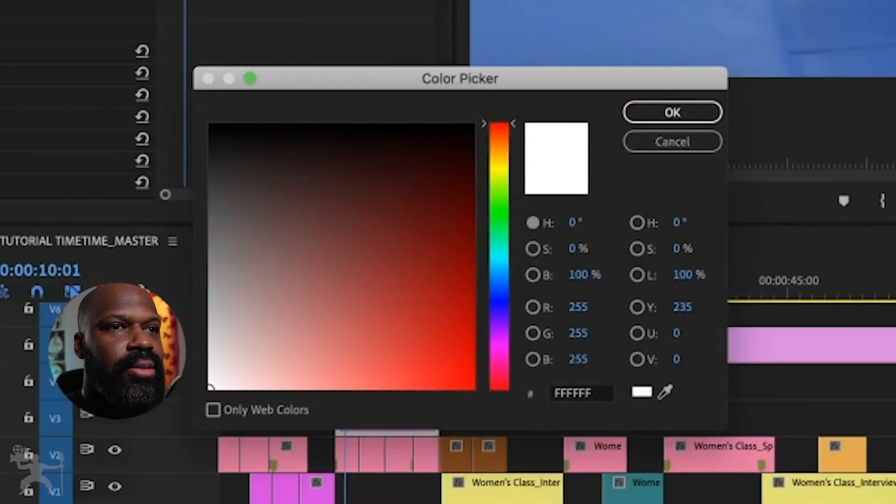
left_click(233, 142)
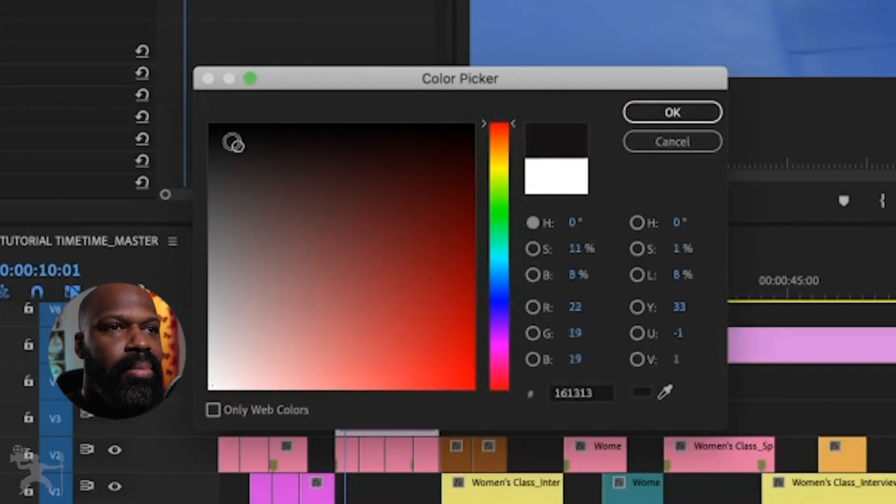
left_click_drag(233, 142, 196, 116)
left_click(676, 121)
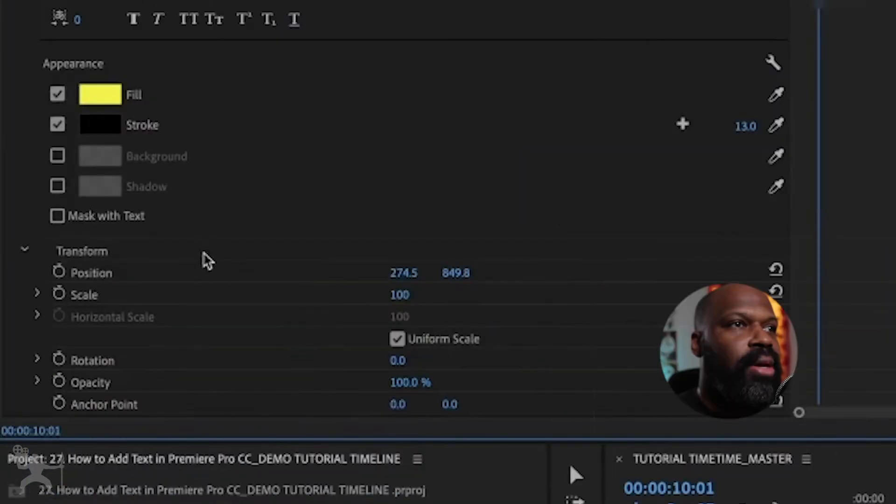
Turn on safe margins and place the title at 202.5, 954.8 in the lower-left title-safe corner with a scale of 95
scroll(199, 257, "down", 1)
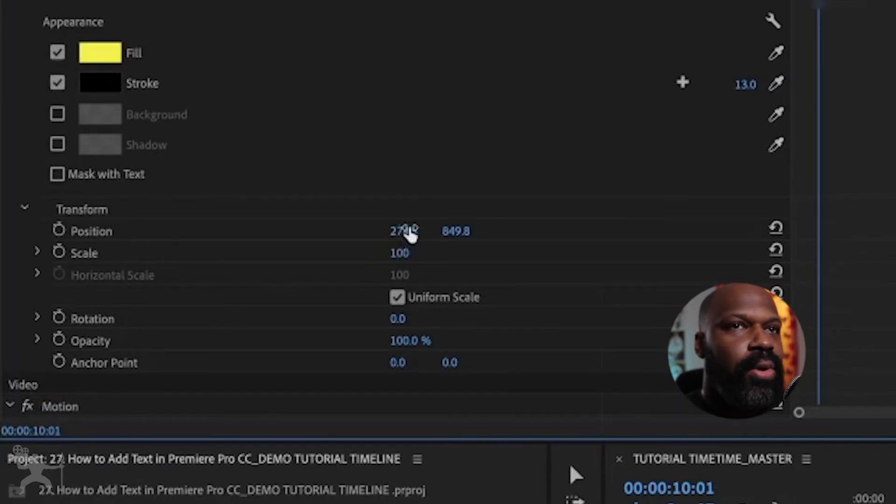
left_click_drag(410, 233, 44, 266)
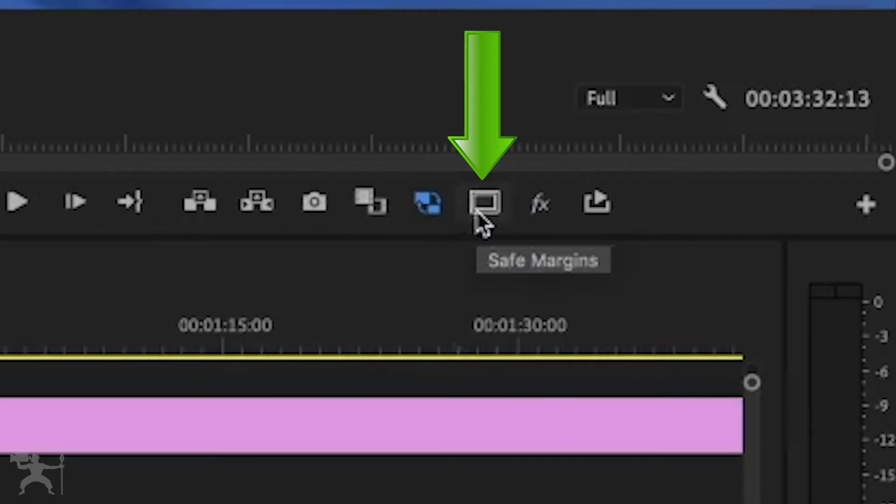
left_click(476, 210)
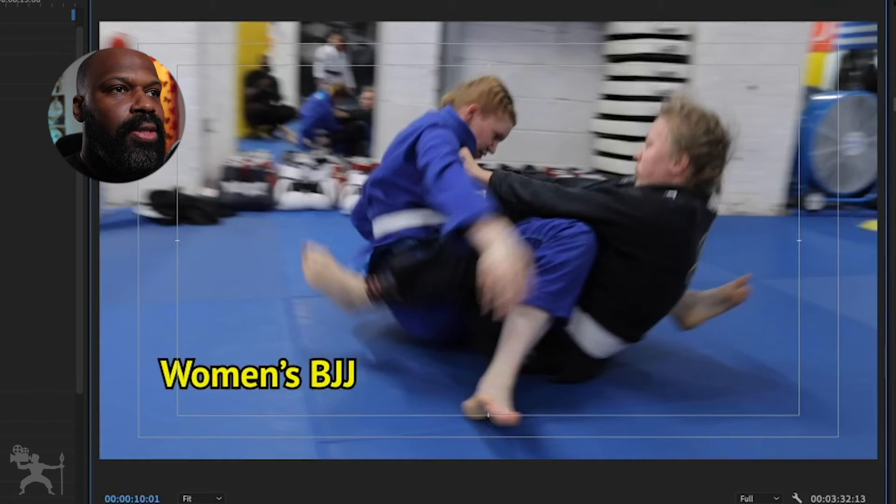
left_click_drag(297, 382, 290, 404)
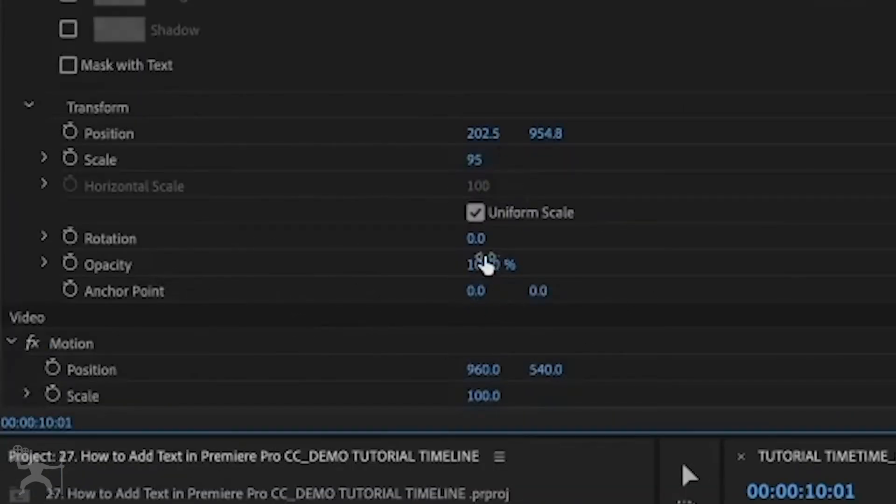
Try 28% opacity on the title, restore it to 100%, and try a background behind the text
left_click(464, 270)
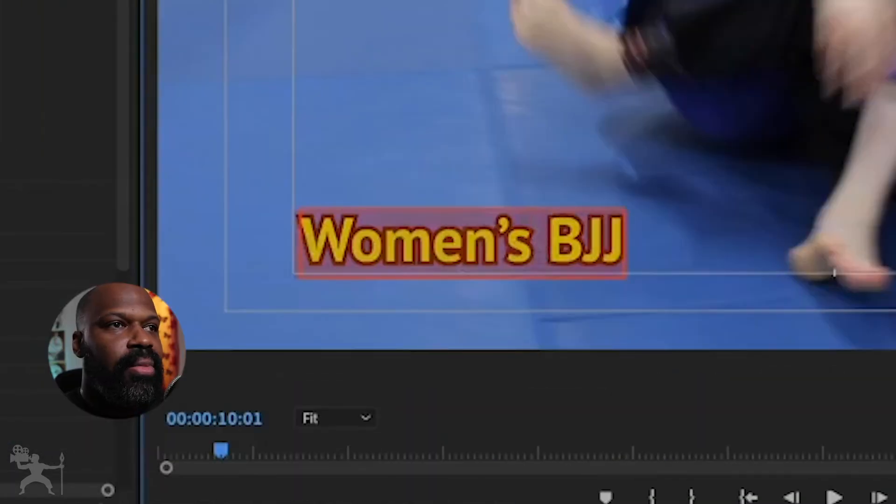
left_click_drag(3, 251, 0, 252)
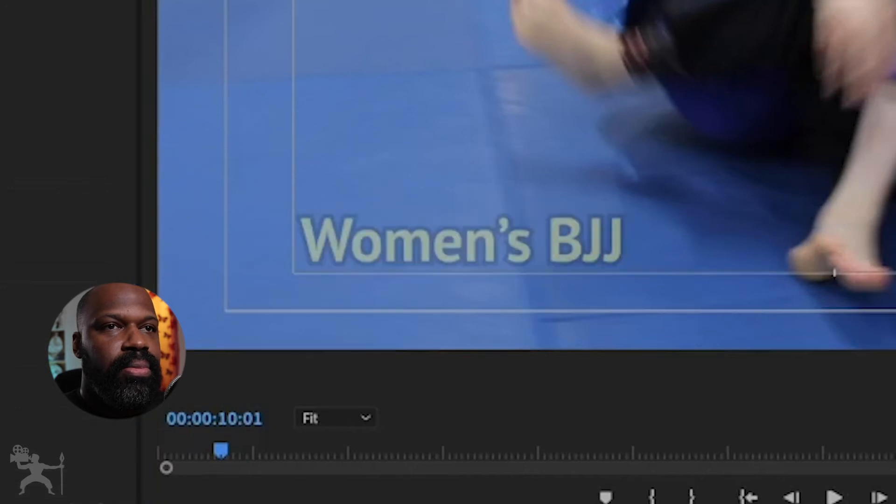
key("space")
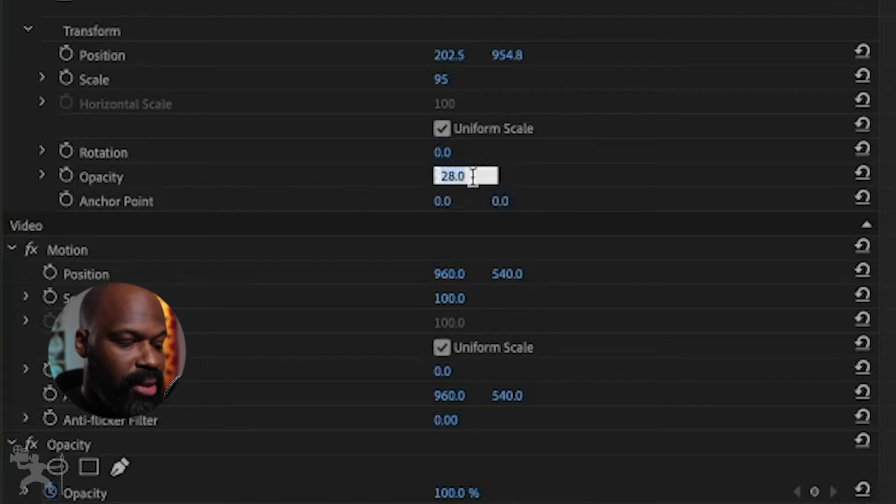
type("100")
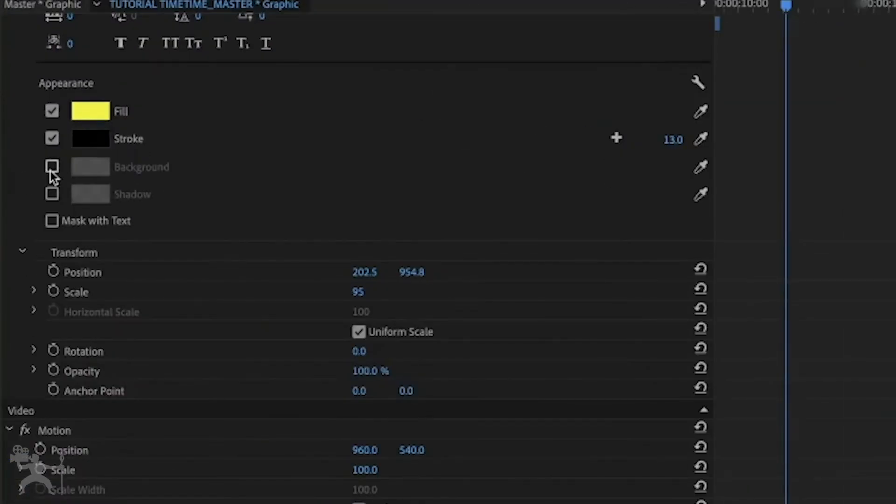
left_click(51, 169)
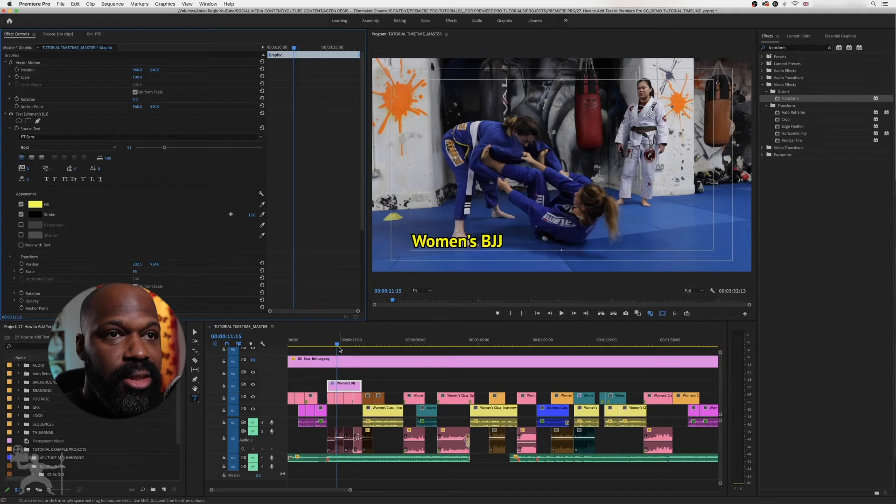
Play the sequence from just before the title clip to preview the styled title
key("shift+Left")
key("shift+Left")
key("Up")
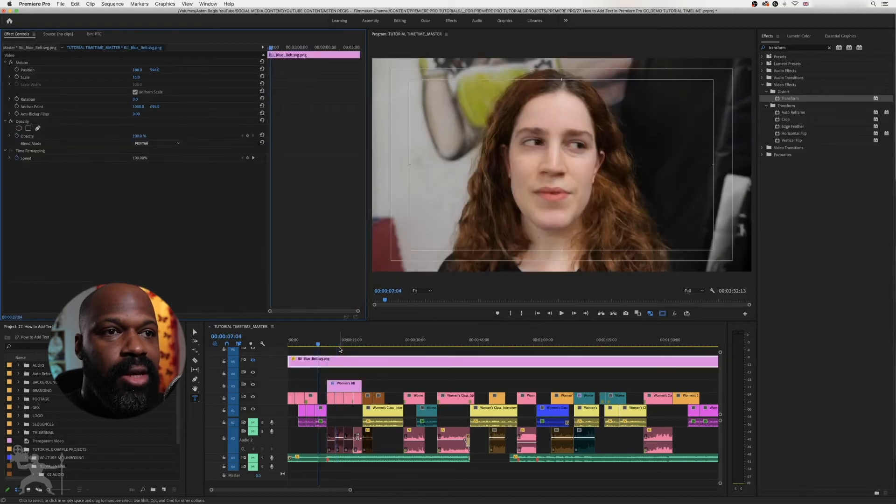
left_click(322, 344)
key("space")
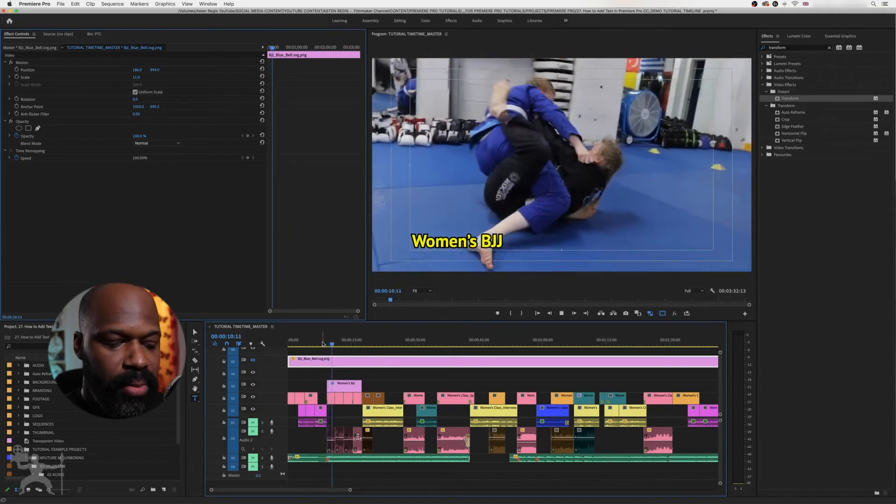
key("space")
Keyframe the Women's BJJ title's Vector Motion Position at 00:00:09:06 and 00:00:09:12, and turn Scale animation back off after enabling it
key("Up")
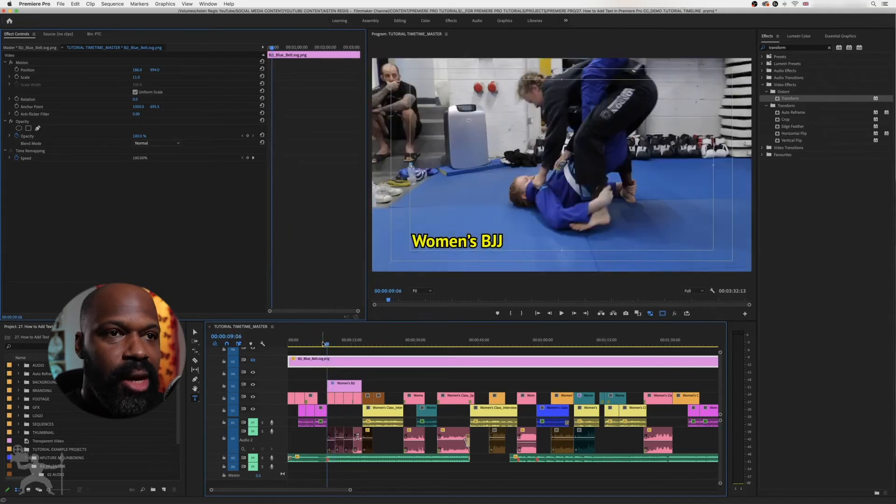
left_click(345, 385)
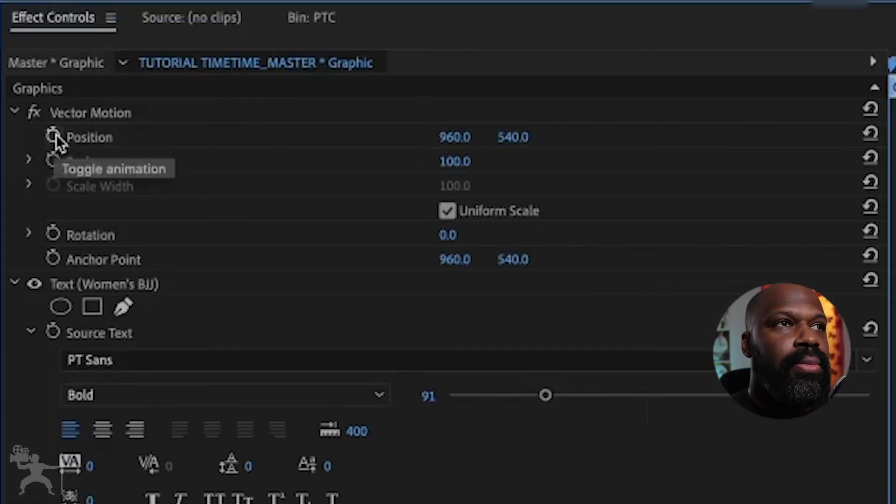
left_click(53, 136)
left_click(55, 159)
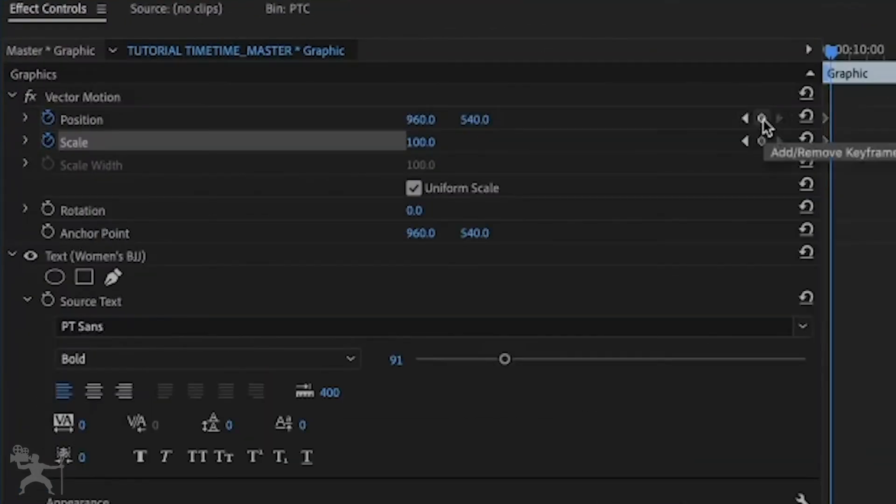
left_click(762, 119)
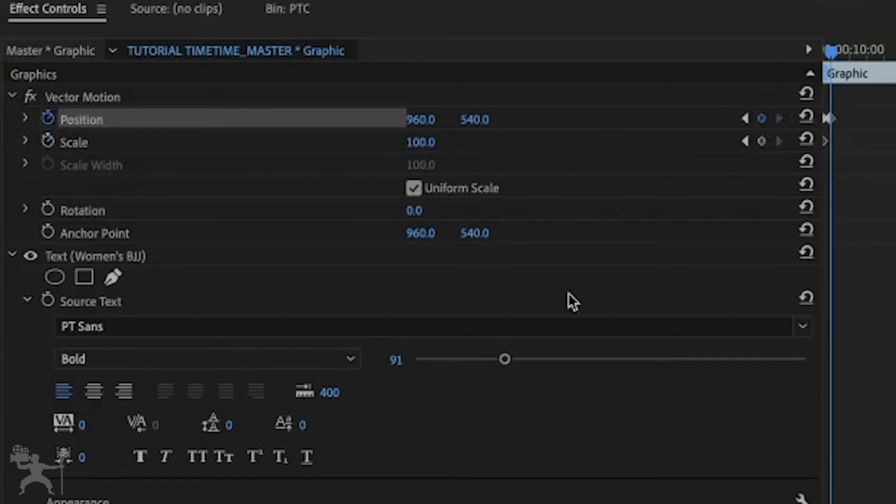
key("Return")
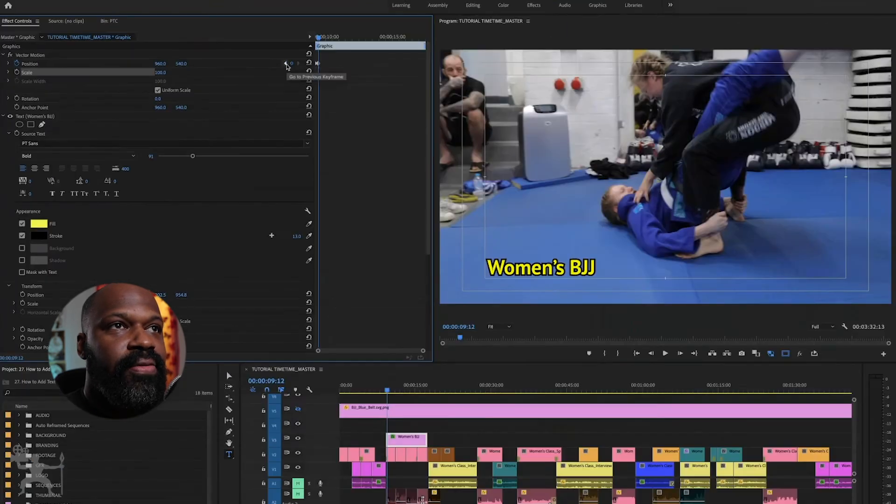
Set the first Position keyframe's horizontal value to 240, apply Ease In to the second keyframe, and play the title's entrance
left_click(746, 119)
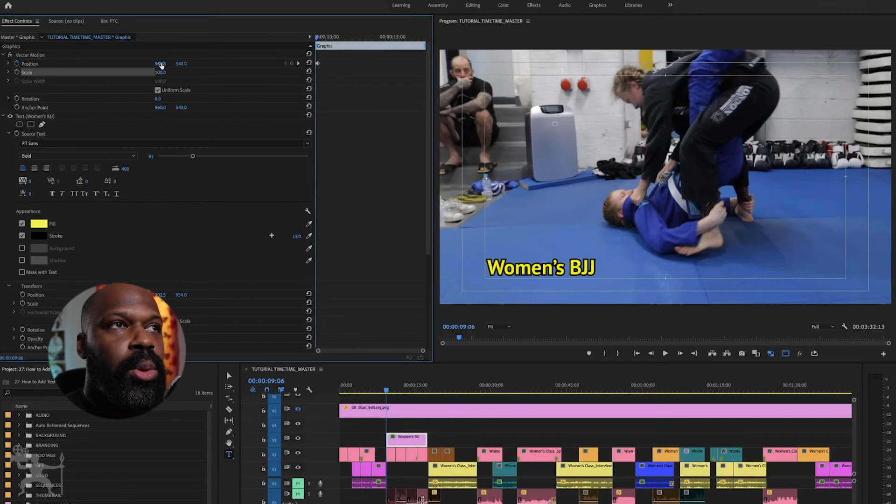
left_click_drag(162, 65, 2, 65)
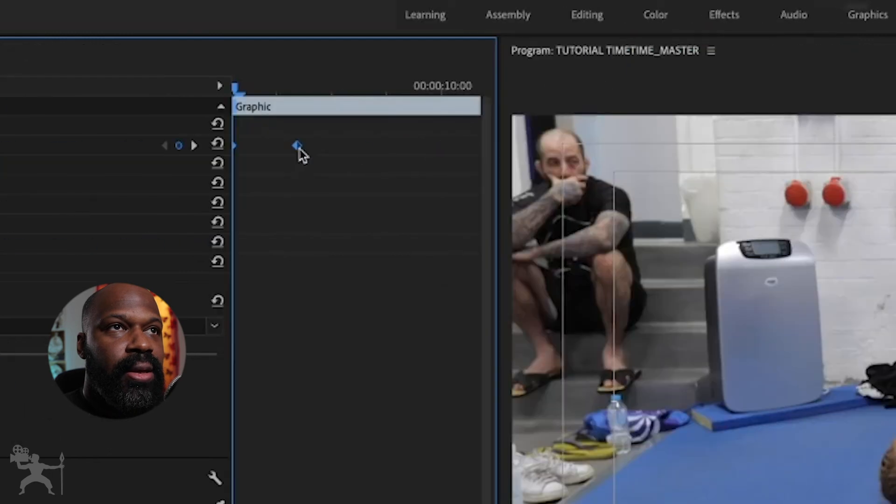
right_click(632, 154)
mouse_move(719, 307)
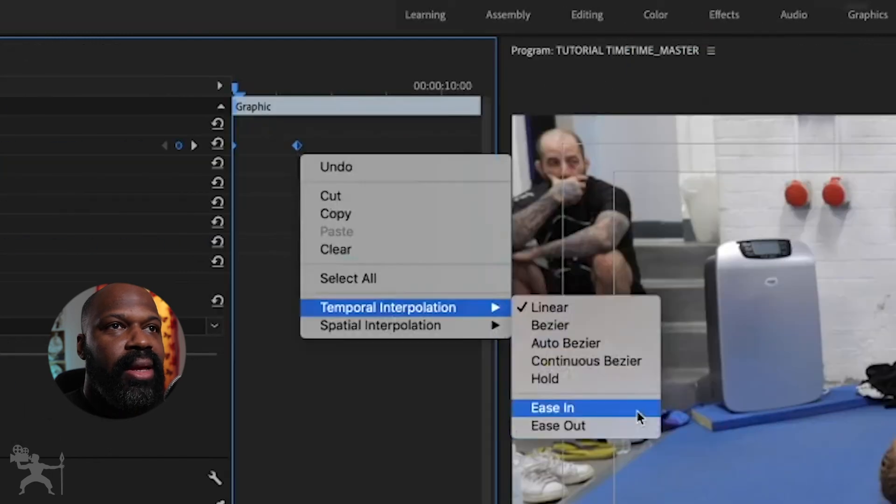
left_click(637, 410)
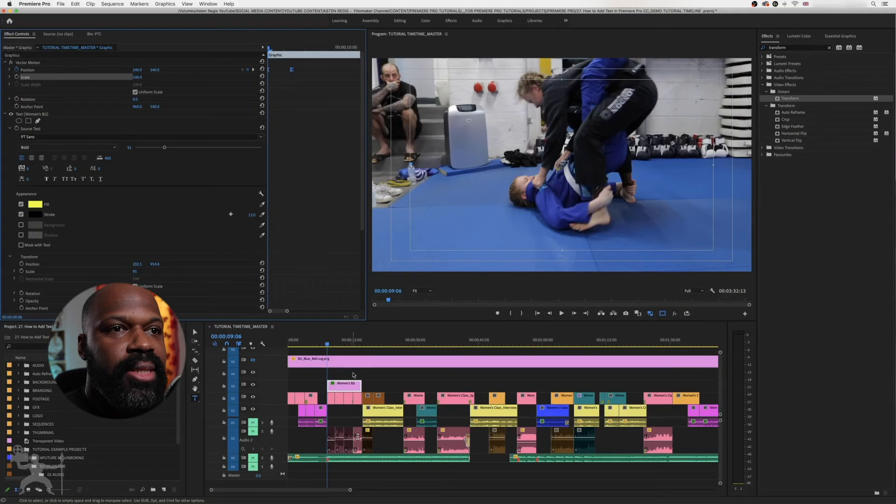
key("space")
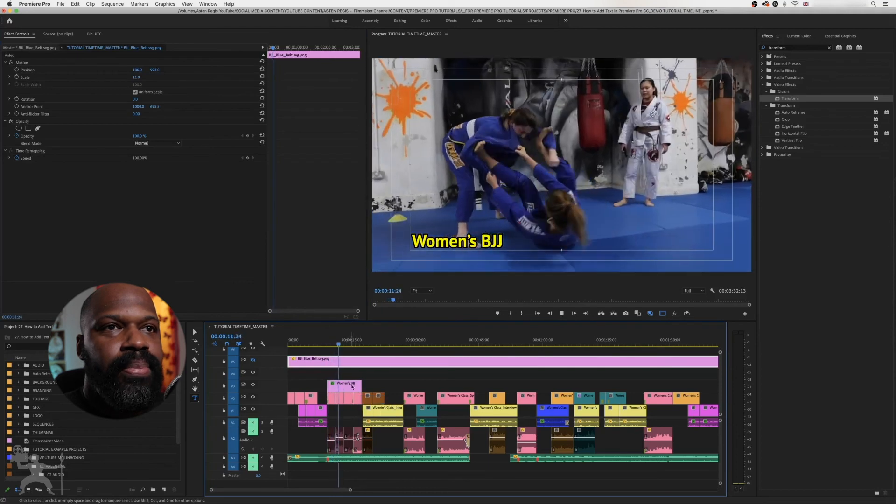
Add Position keyframes at 960, 540 on the title clip's last frame and a few frames before it, ending on the last keyframe
key("Down")
key("Down")
key("Down")
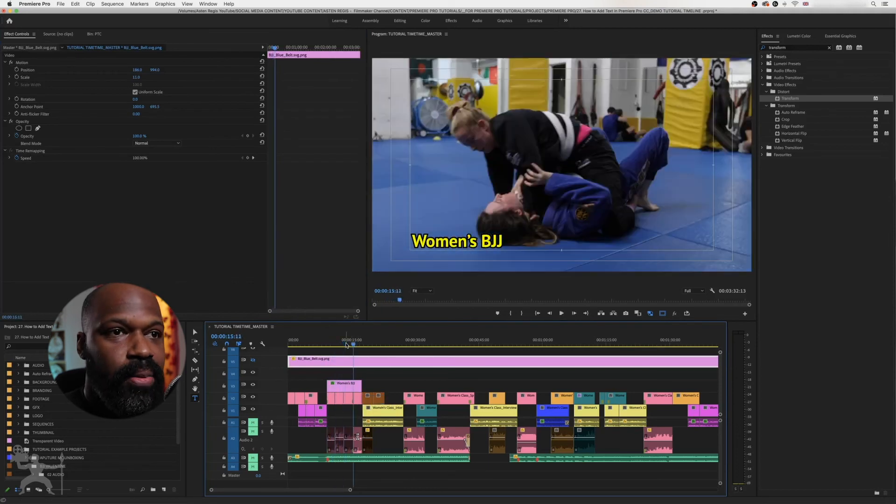
key("Left")
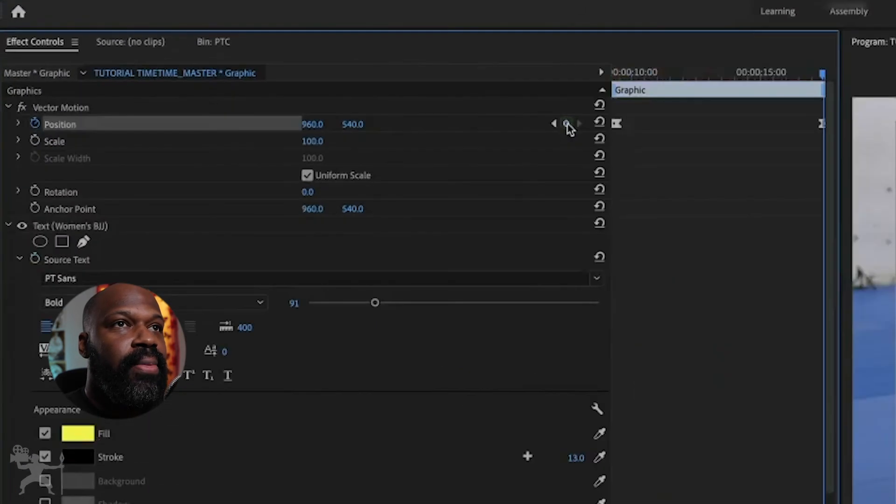
key("Left")
key("Left")
key("Left")
key("Left")
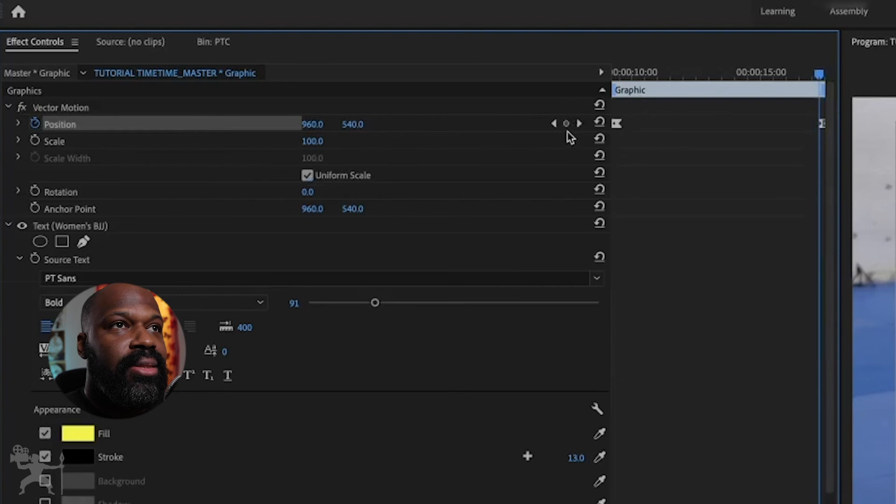
left_click(567, 123)
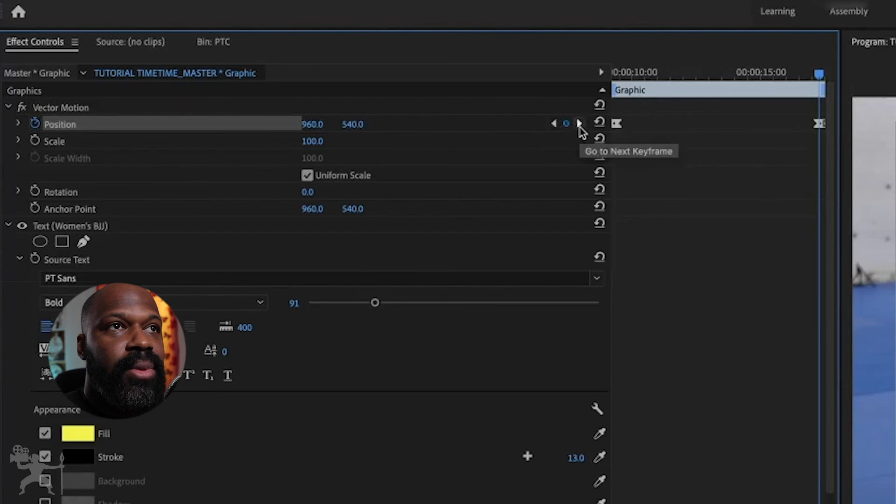
left_click(579, 124)
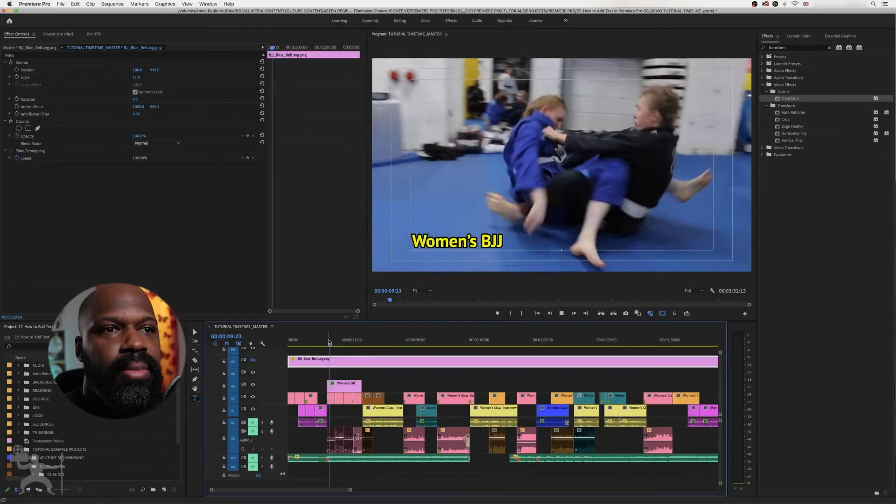
Play the sequence from just before the title clip, then skip near the clip's end to check the title's exit animation
left_click_drag(329, 342, 326, 342)
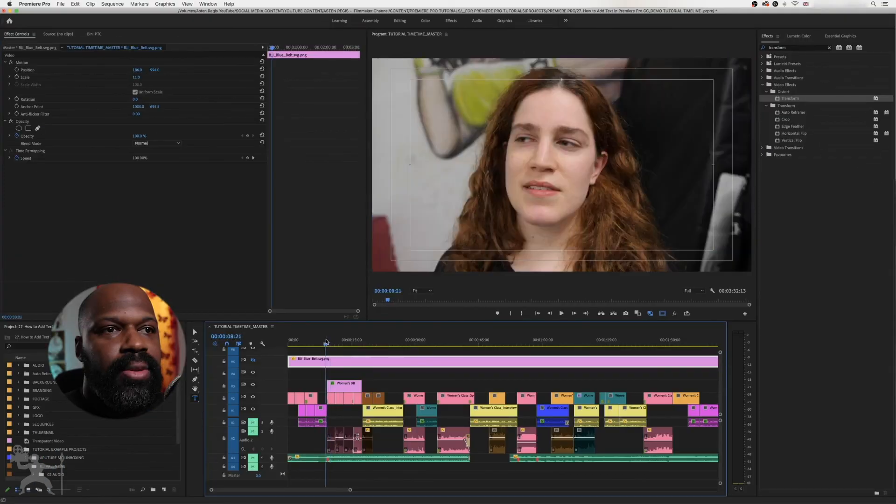
key("space")
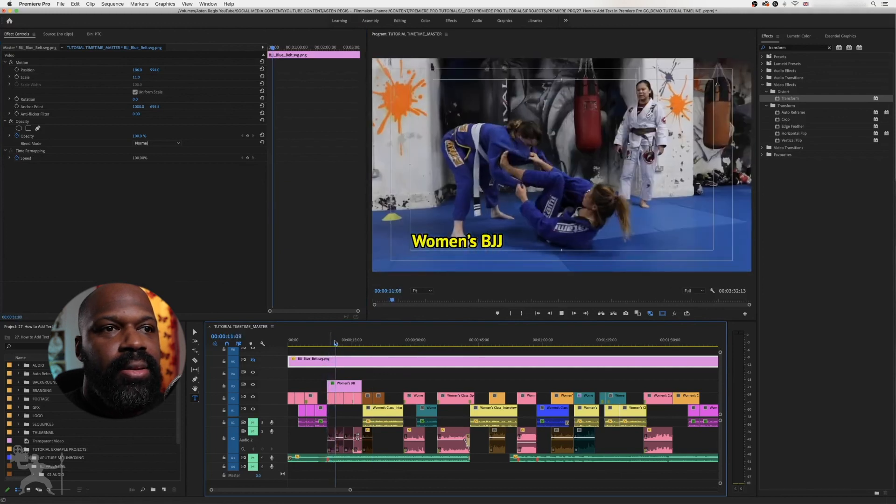
left_click(358, 344)
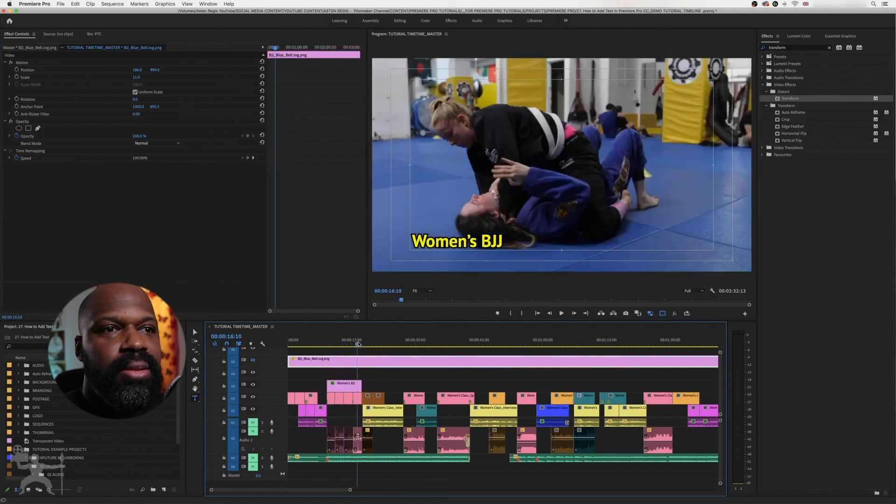